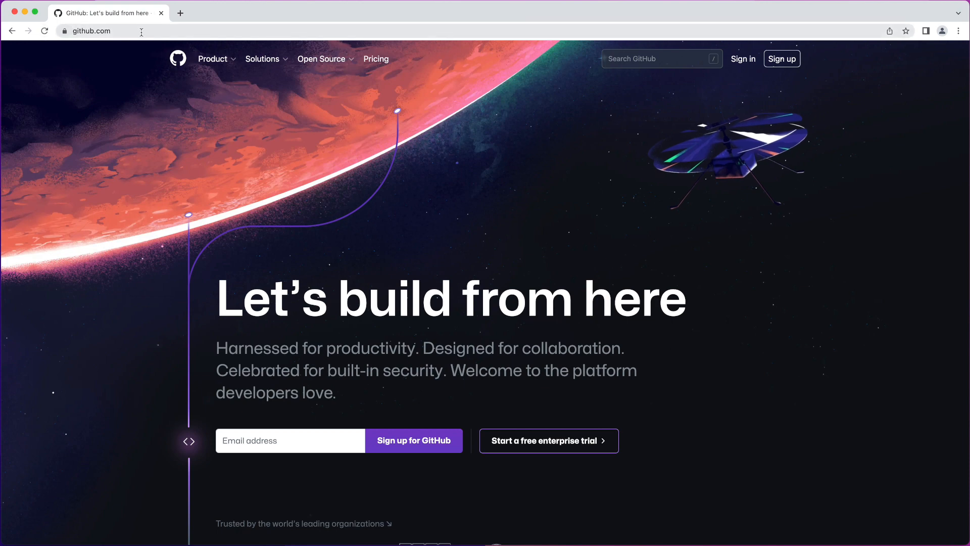
# Step: Sign in to GitHub with the account username and password
pyautogui.click(745, 60)
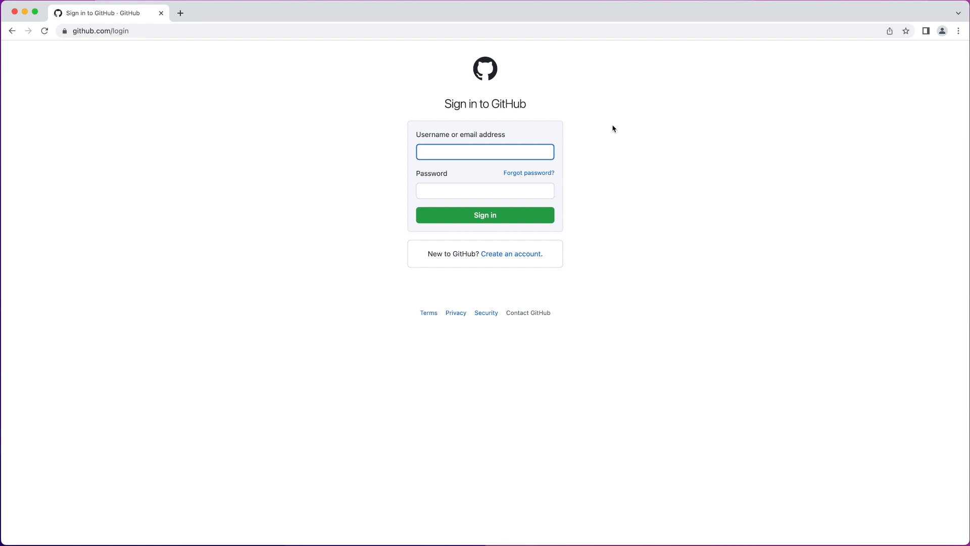
pyautogui.write('techtute')
pyautogui.press('Tab')
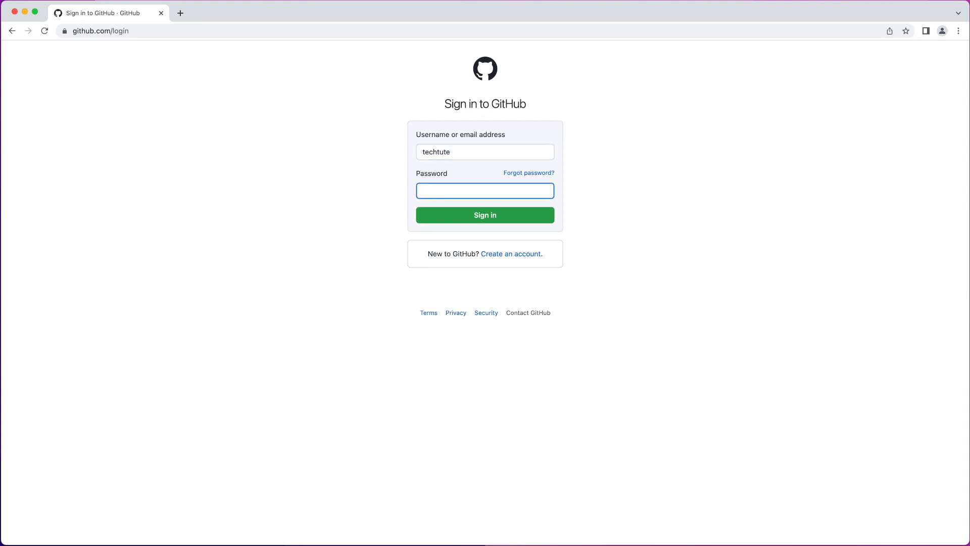
pyautogui.press('super+v')
pyautogui.click(513, 211)
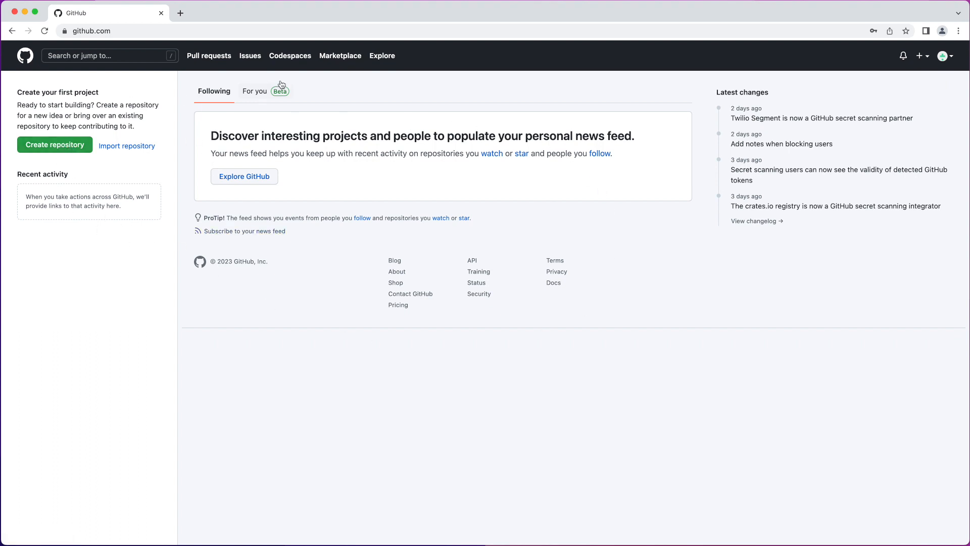
# Step: Look through the Issues, Codespaces, Marketplace and Pull requests pages
pyautogui.click(252, 56)
pyautogui.click(286, 58)
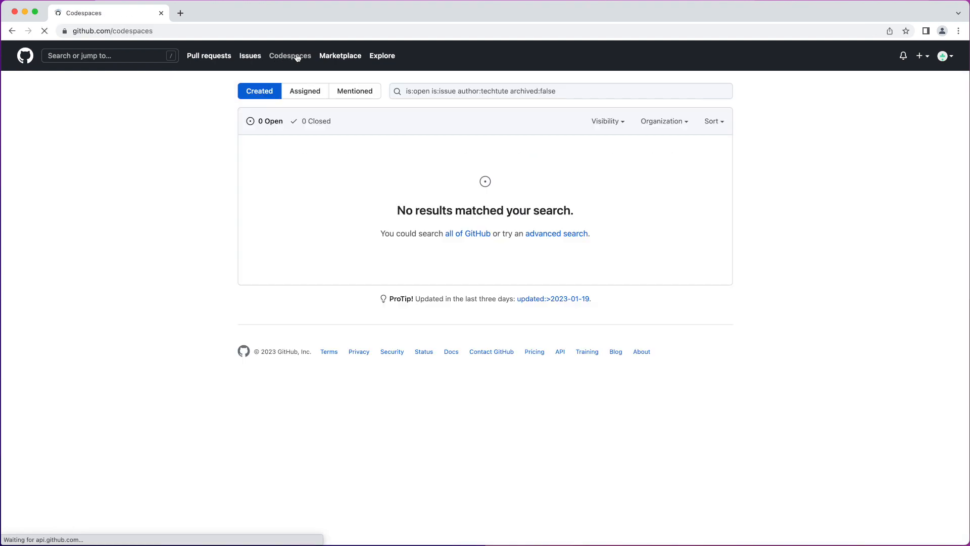
pyautogui.click(342, 59)
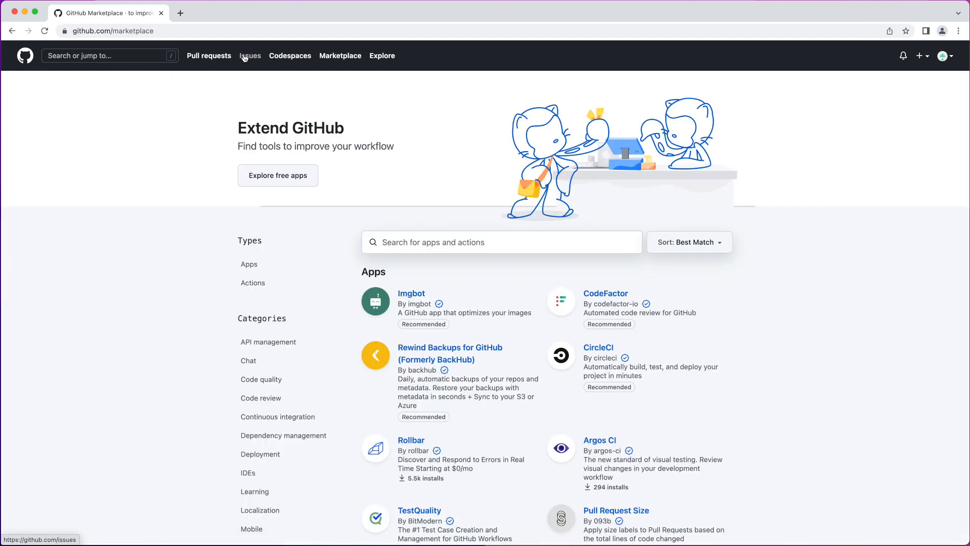
pyautogui.click(209, 56)
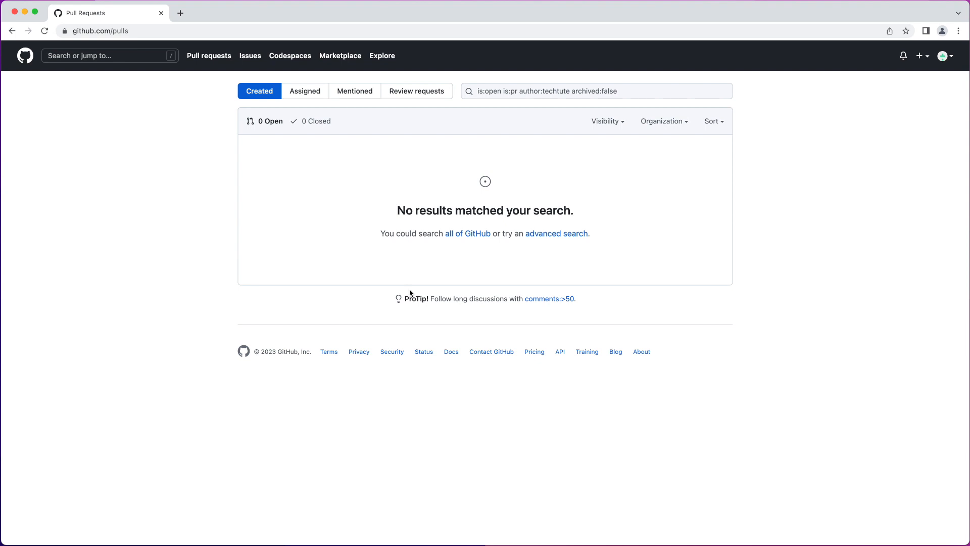
# Step: Start a new repository under the existing owner account and name it helloworld
pyautogui.click(922, 60)
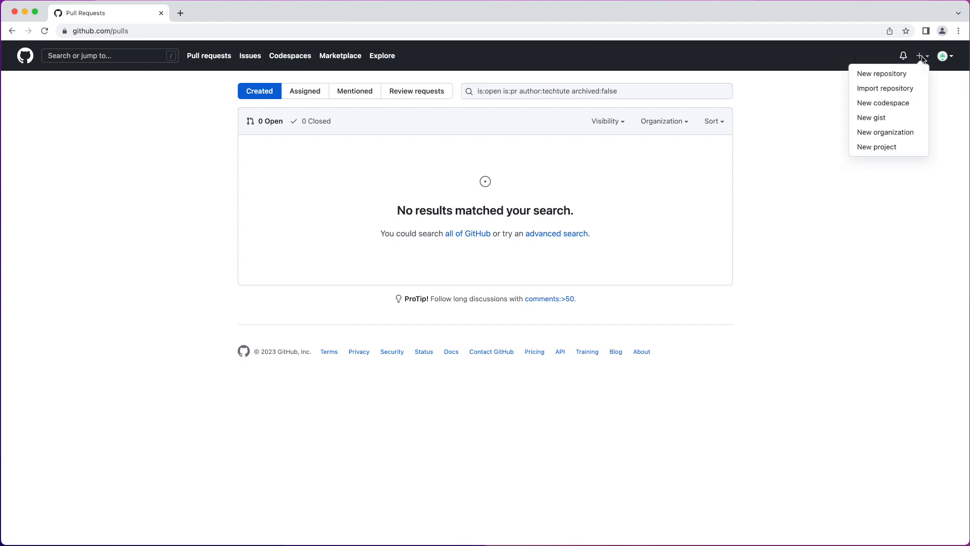
pyautogui.click(888, 77)
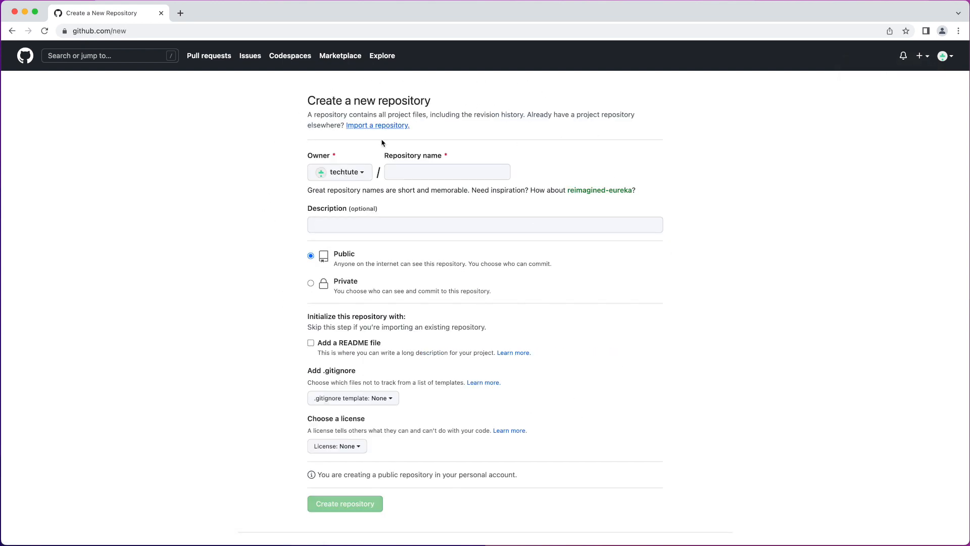
pyautogui.click(360, 173)
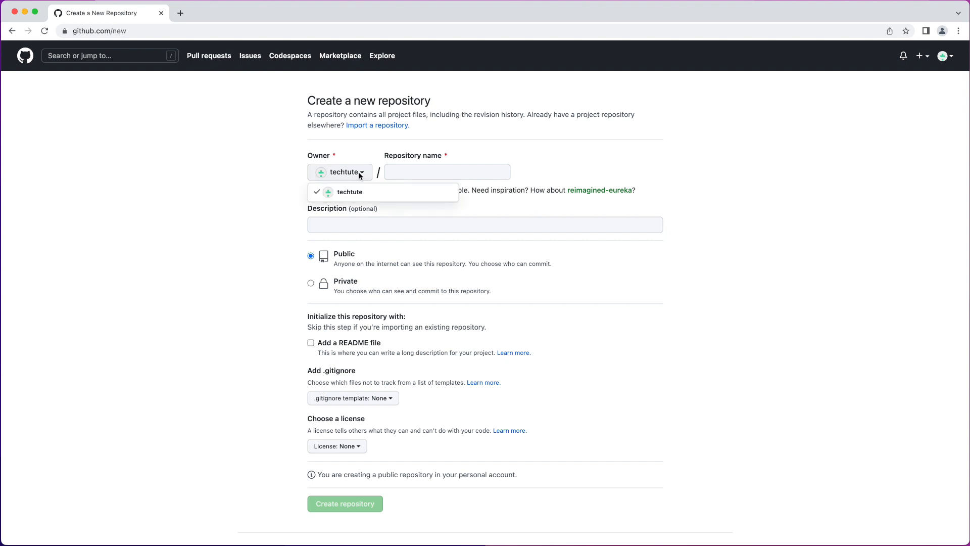
pyautogui.click(360, 175)
pyautogui.click(404, 173)
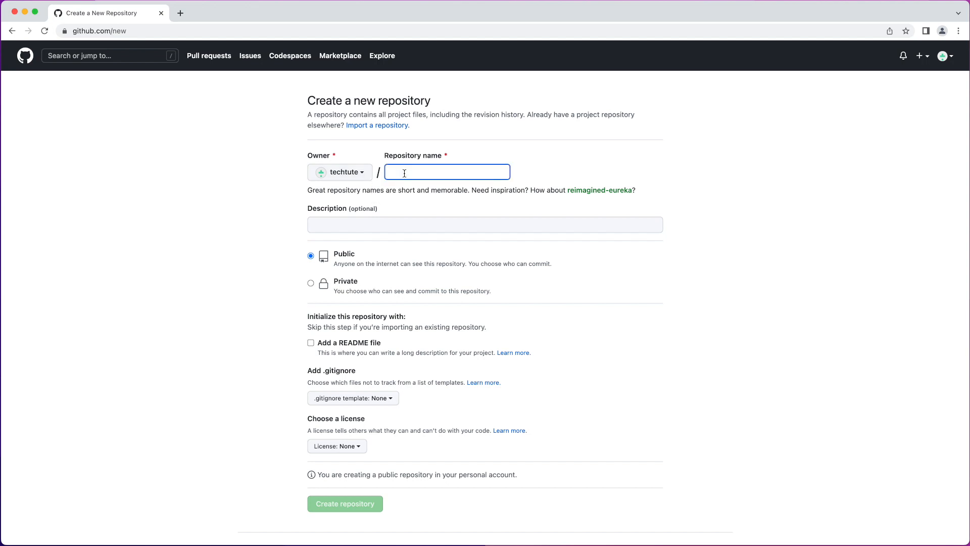
pyautogui.write('helo')
pyautogui.press('BackSpace')
pyautogui.write('loworld')
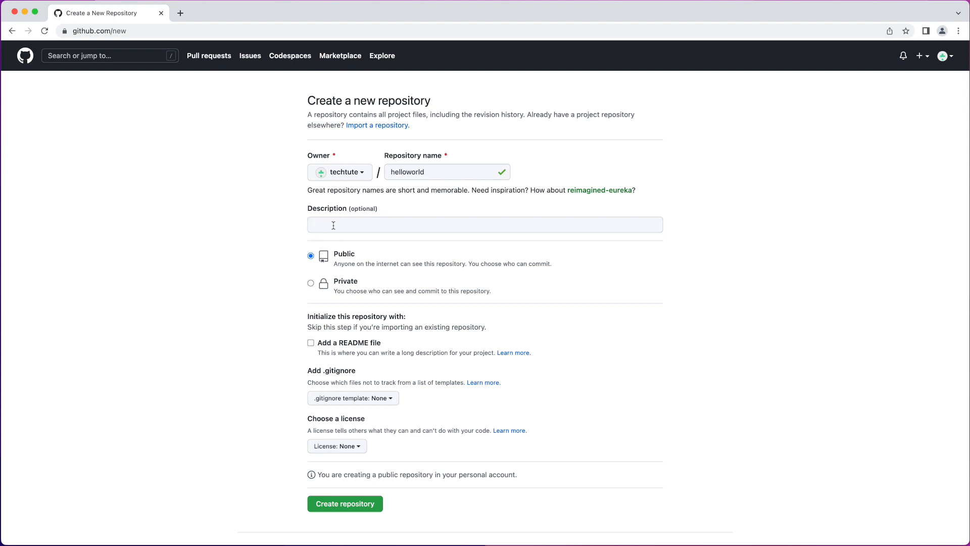
# Step: Make the new repository private and have it initialized with a README file, leaving the description empty
pyautogui.click(329, 229)
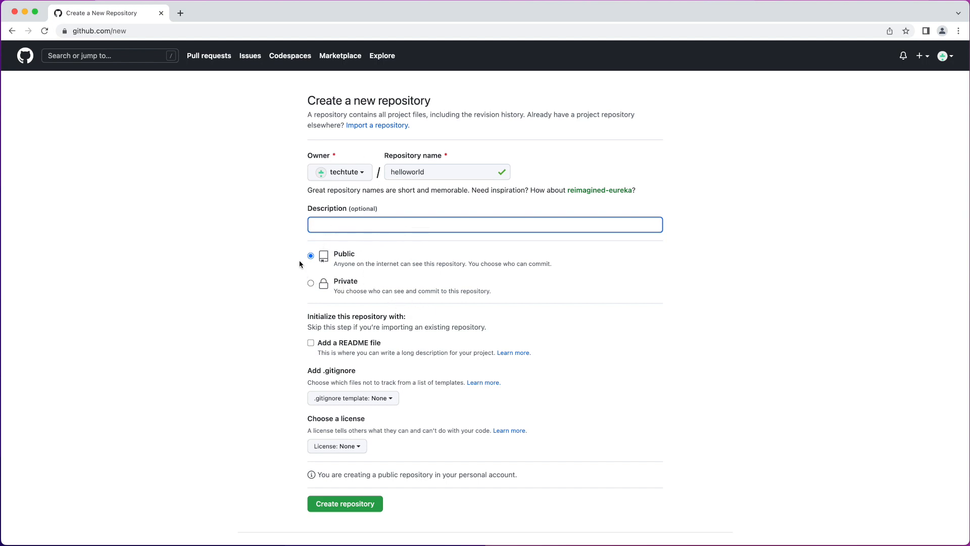
pyautogui.click(352, 284)
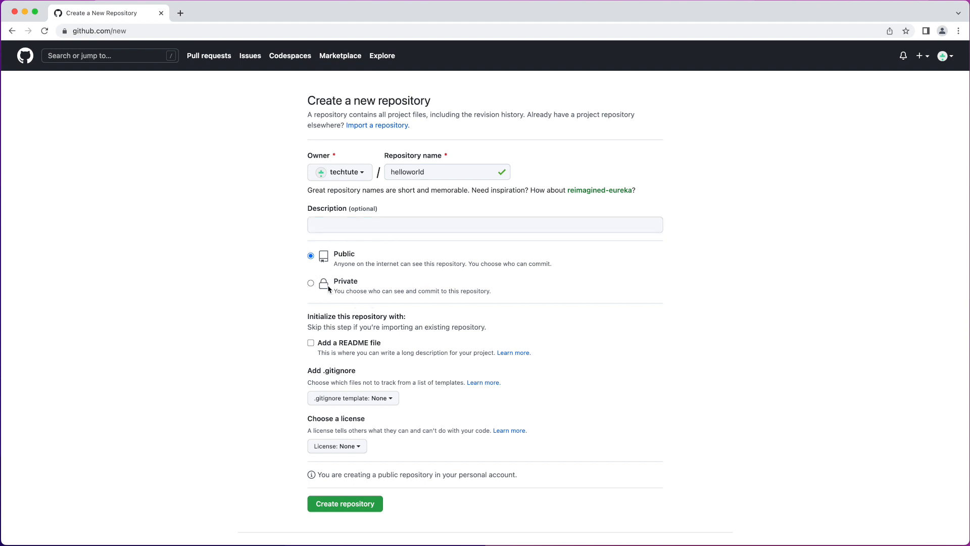
pyautogui.click(312, 284)
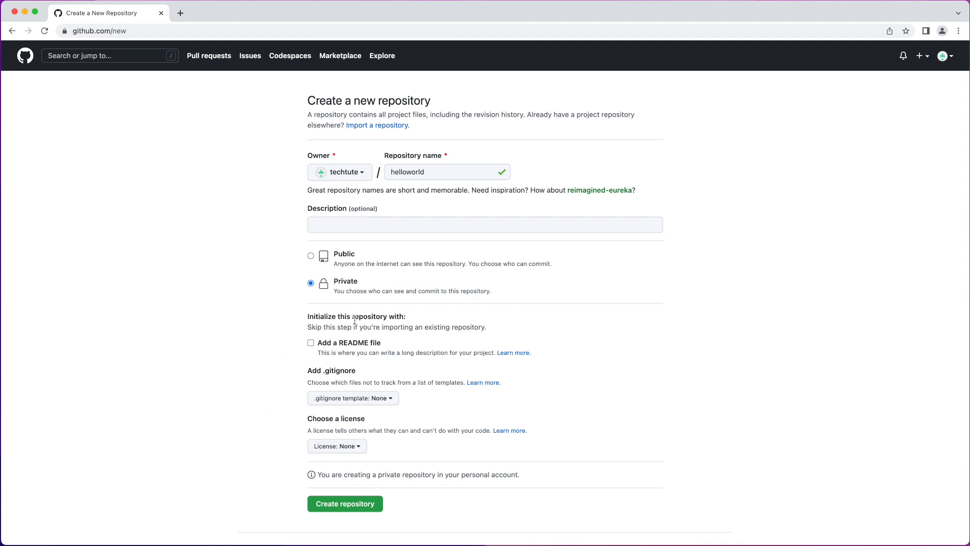
pyautogui.click(311, 343)
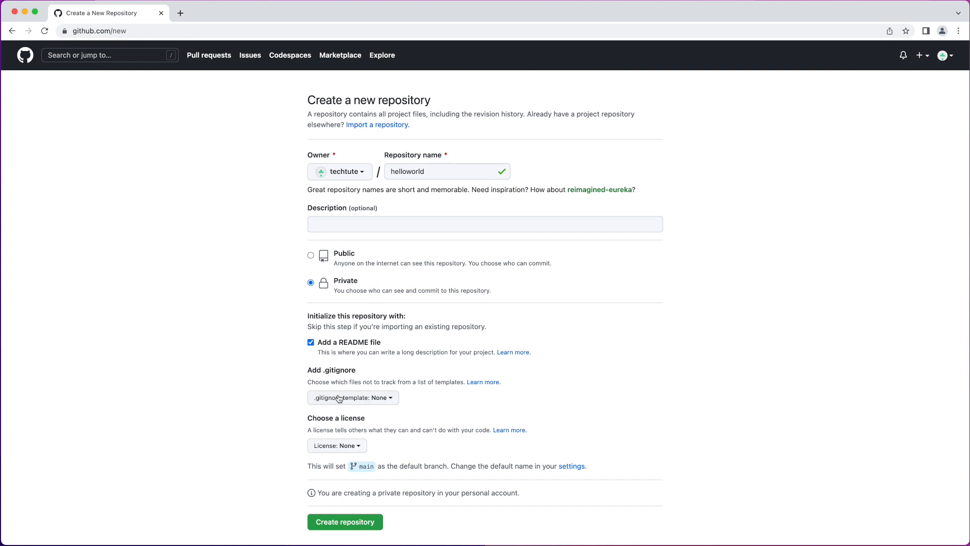
# Step: Browse the available .gitignore templates without choosing one
pyautogui.click(386, 398)
pyautogui.scroll(-3, 389, 458)
pyautogui.scroll(-8, 390, 460)
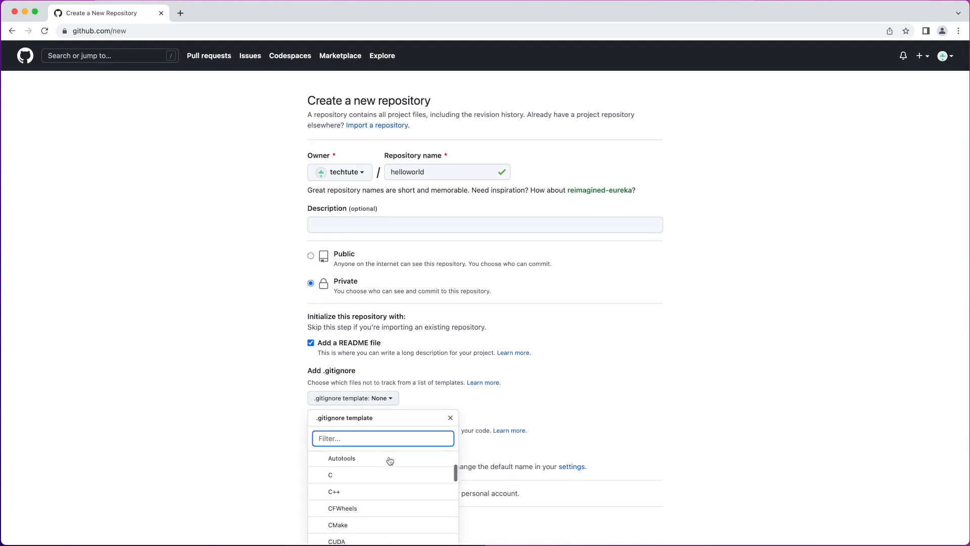
pyautogui.scroll(3, 389, 462)
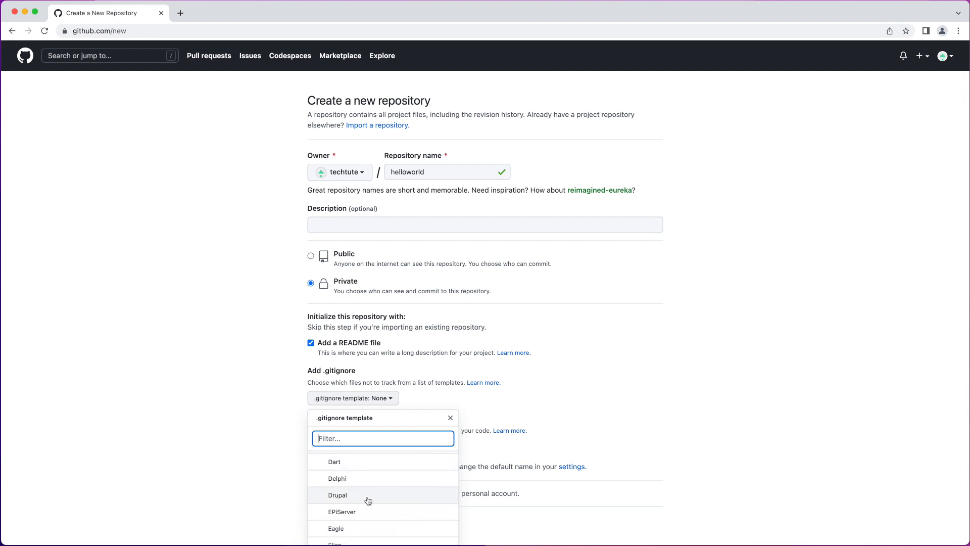
pyautogui.scroll(-5, 399, 475)
pyautogui.scroll(1, 363, 477)
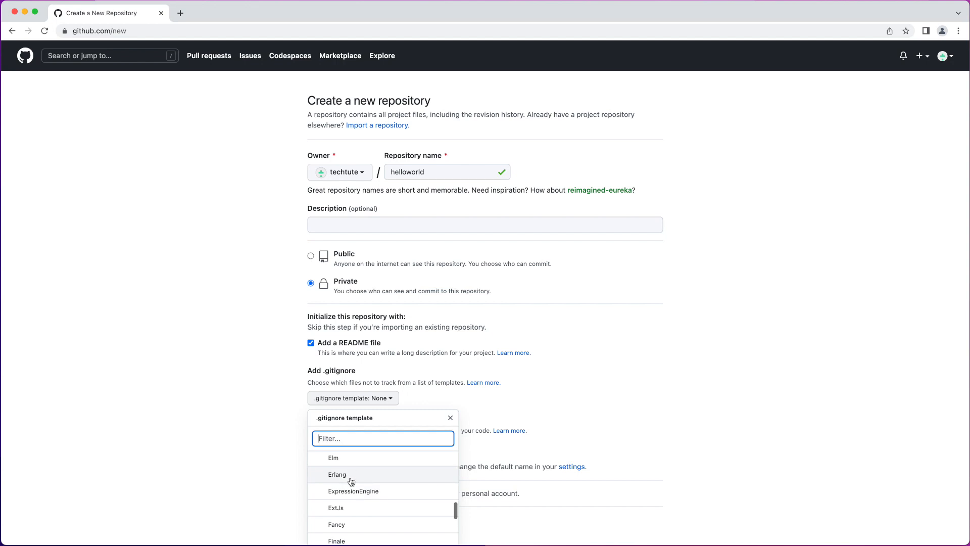
pyautogui.click(441, 396)
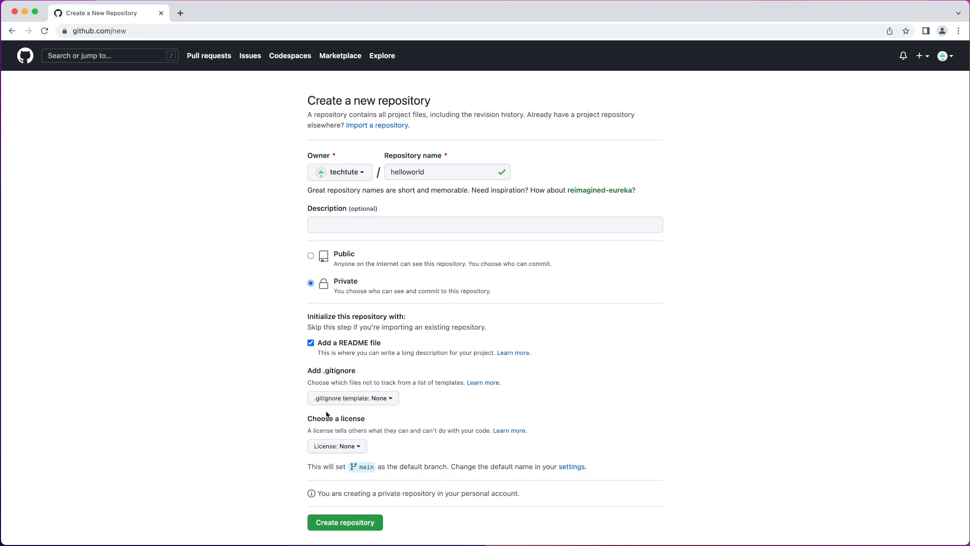
# Step: Review the license choices for the new repository without selecting one
pyautogui.click(341, 447)
pyautogui.scroll(-3, 370, 490)
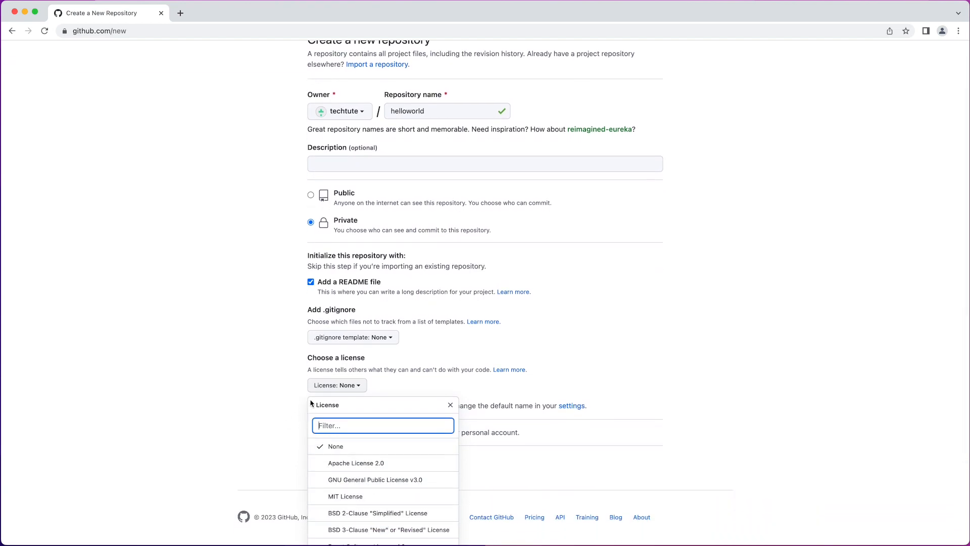
pyautogui.click(292, 395)
pyautogui.scroll(3, 379, 369)
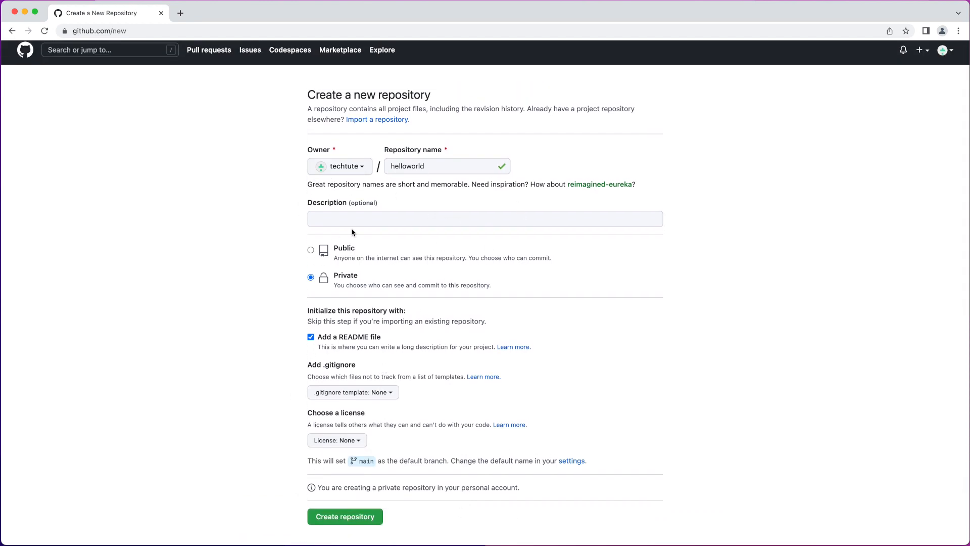
# Step: Create the helloworld repository with the chosen settings
pyautogui.scroll(-1, 331, 456)
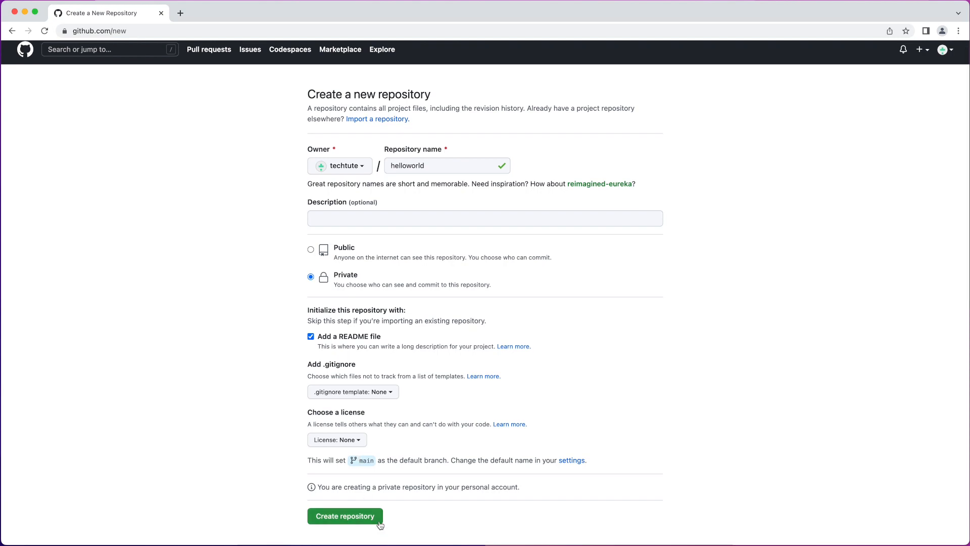
pyautogui.scroll(-1, 327, 522)
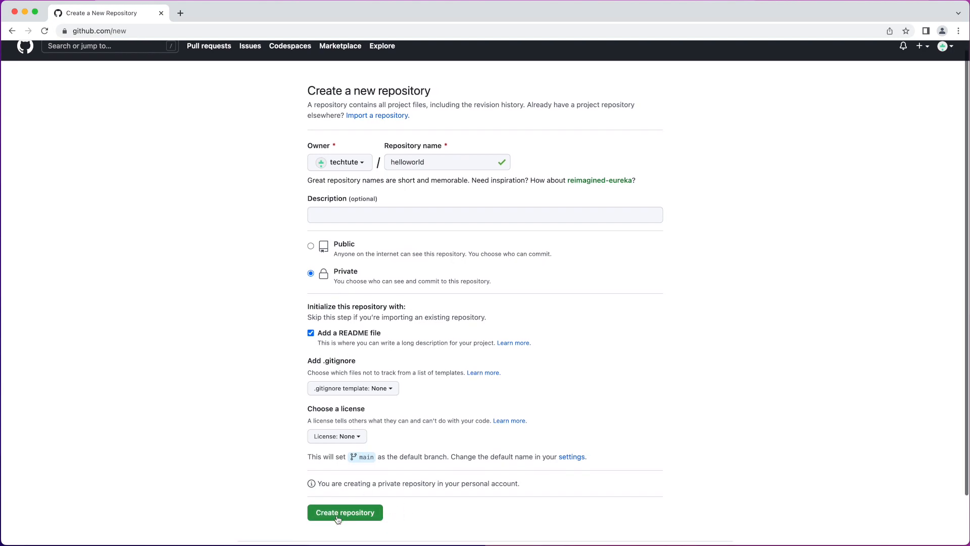
pyautogui.click(338, 514)
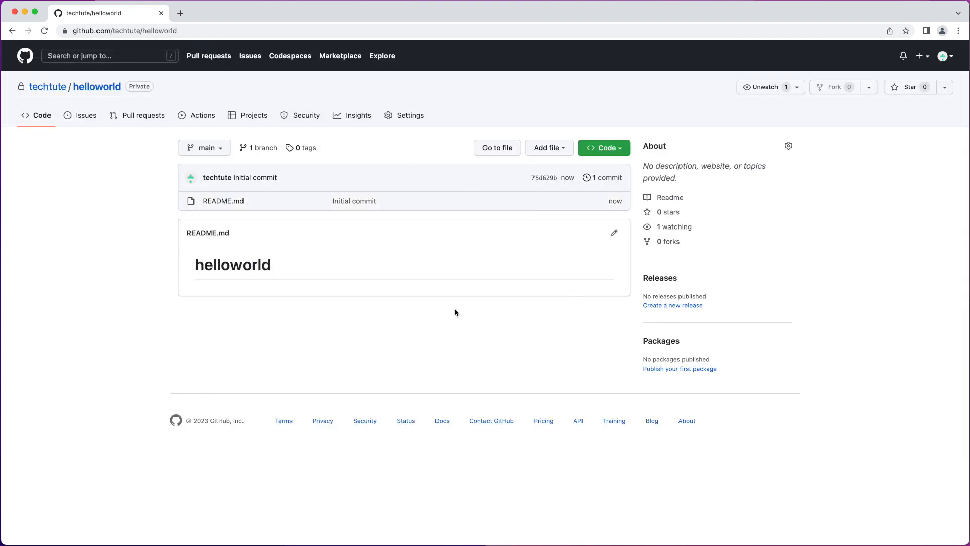
# Step: View the account's list of repositories and open helloworld from it
pyautogui.click(942, 56)
pyautogui.click(897, 134)
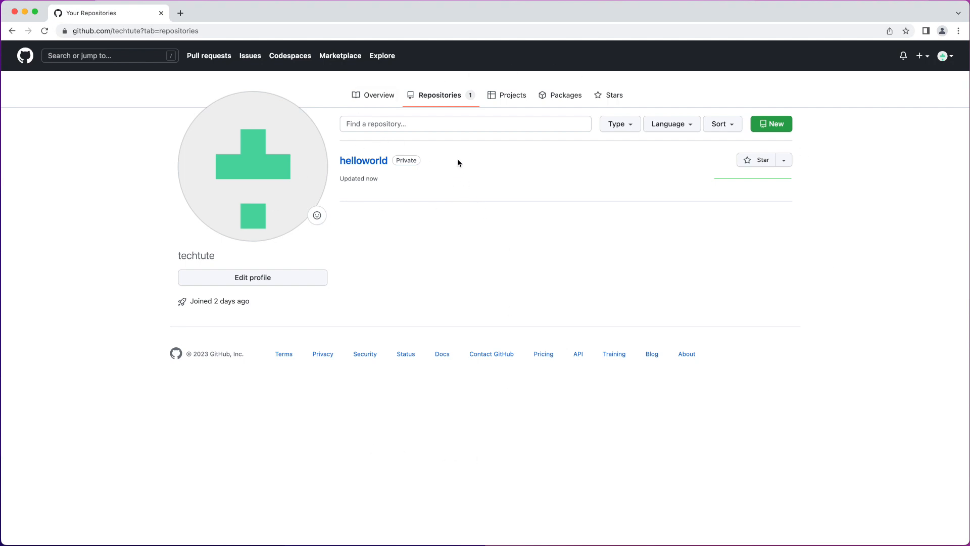
pyautogui.click(364, 162)
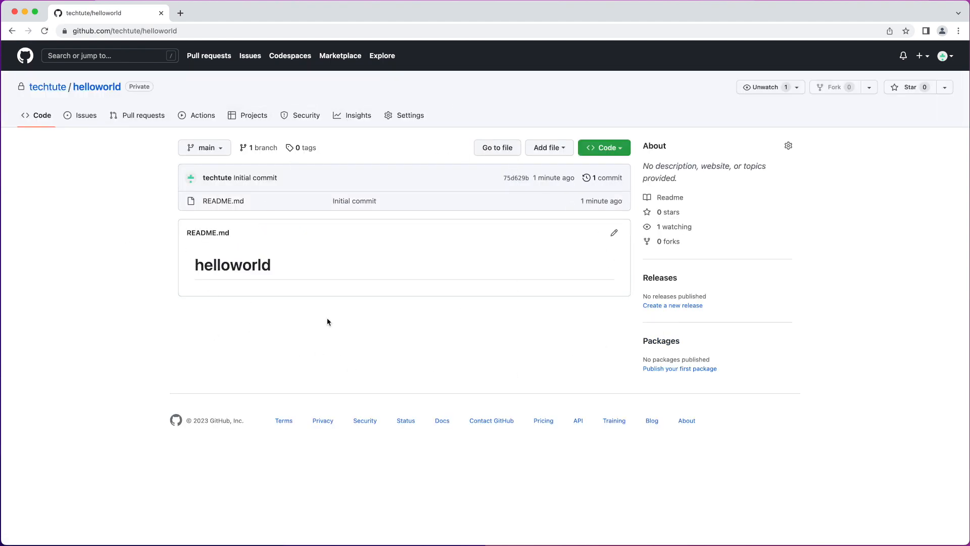
# Step: Review the repository's options for adding files and its HTTPS, SSH and GitHub CLI clone options
pyautogui.click(557, 151)
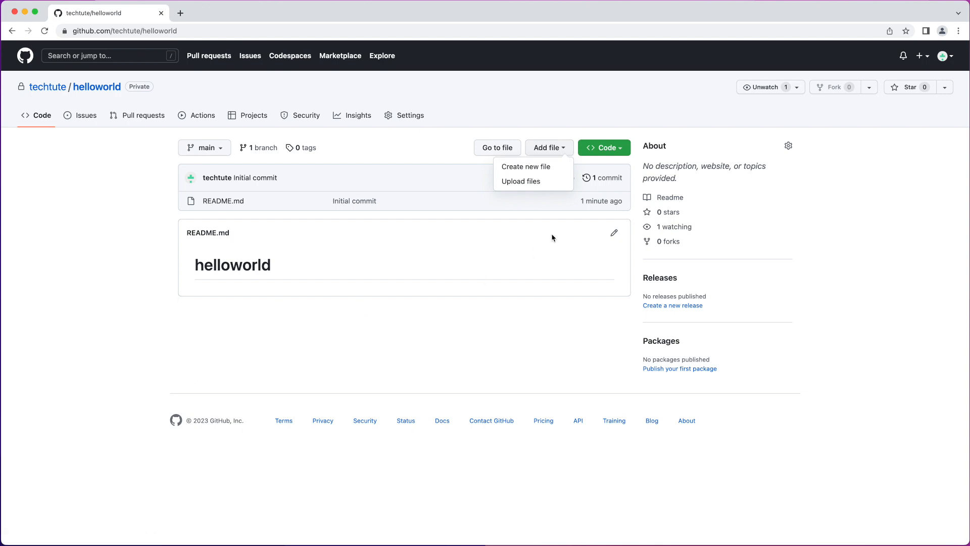
pyautogui.click(606, 148)
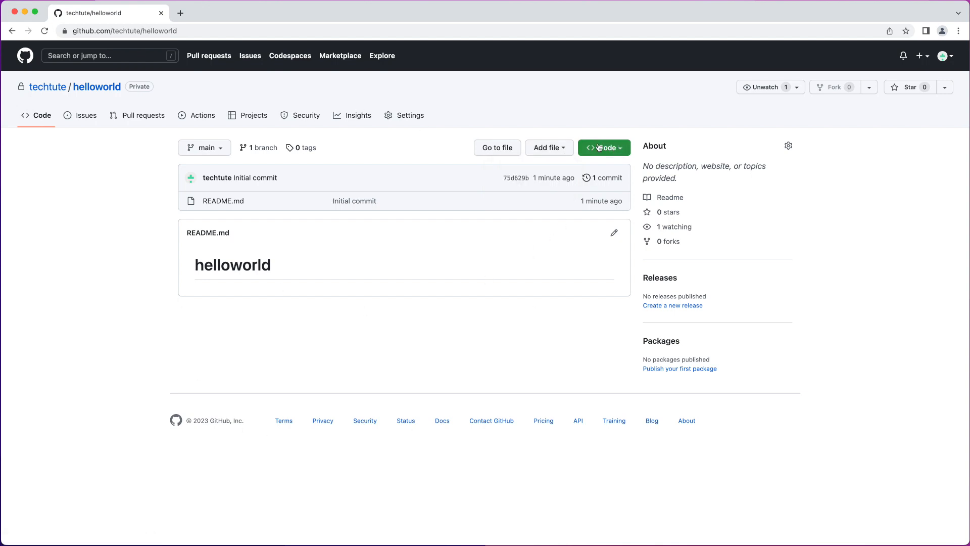
pyautogui.click(604, 148)
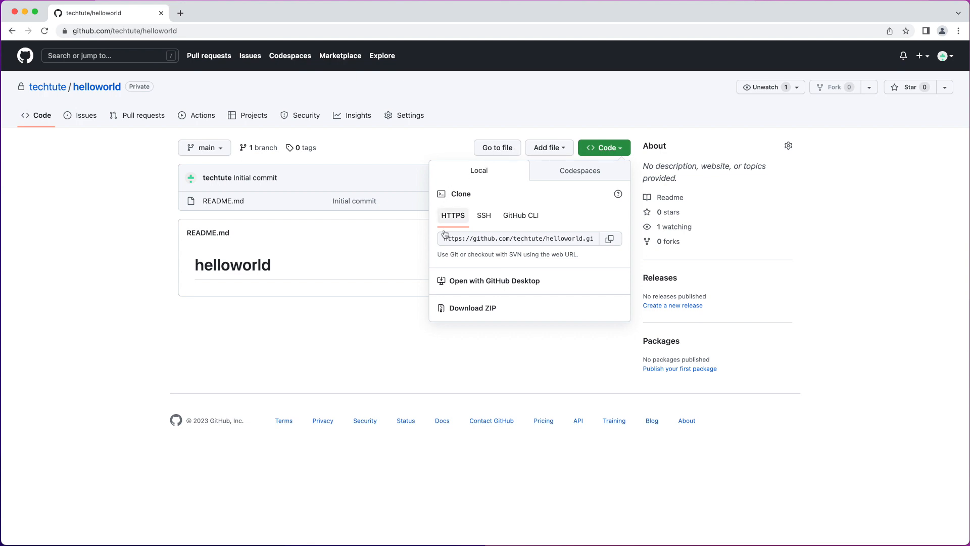
pyautogui.click(483, 218)
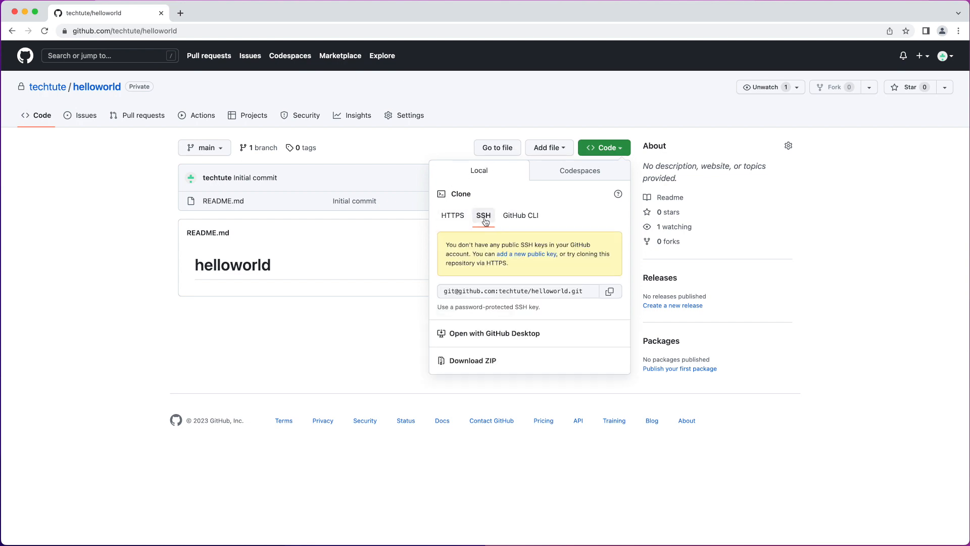
pyautogui.click(512, 220)
pyautogui.click(481, 216)
pyautogui.click(455, 216)
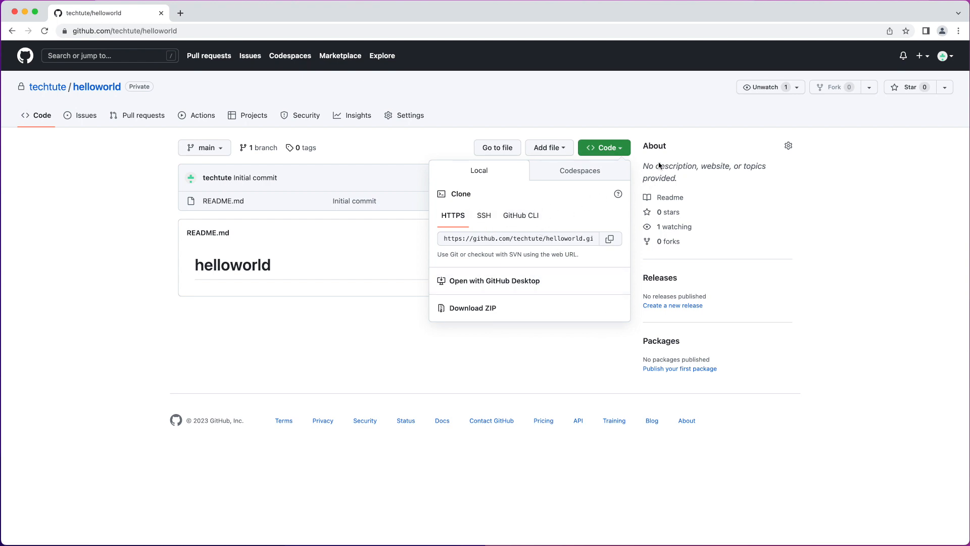
pyautogui.click(702, 145)
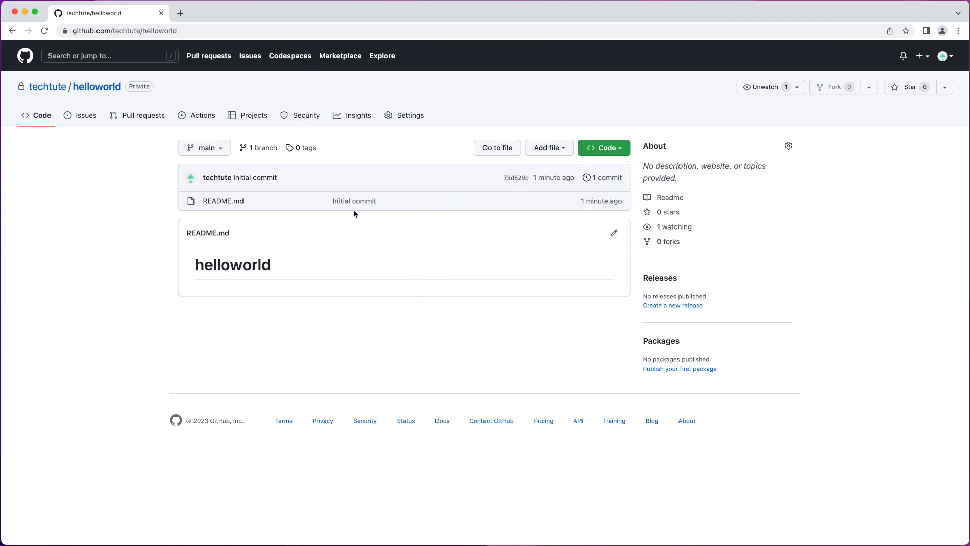
# Step: Delete the helloworld repository from the Danger Zone of its general settings, confirming the deletion with the full name techtute/helloworld
pyautogui.click(410, 116)
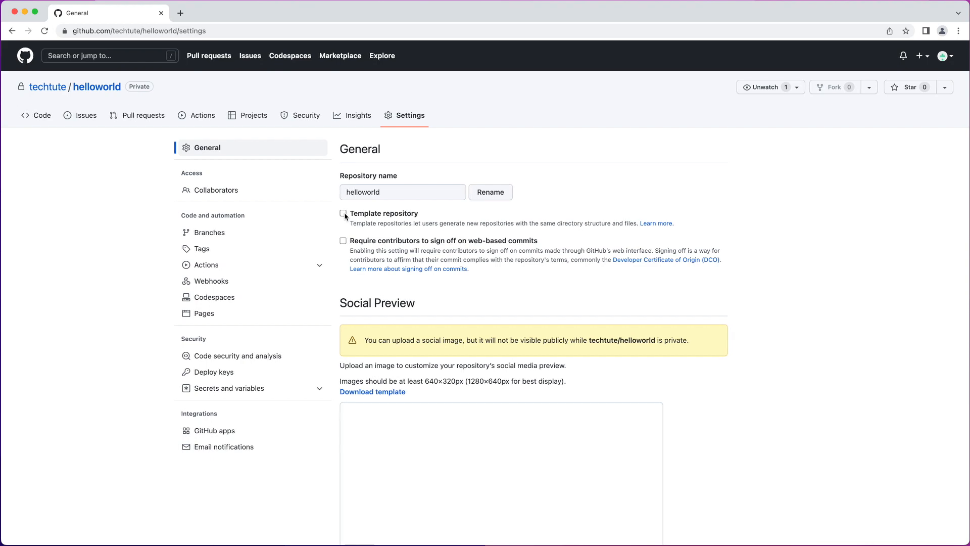
pyautogui.scroll(-7, 450, 277)
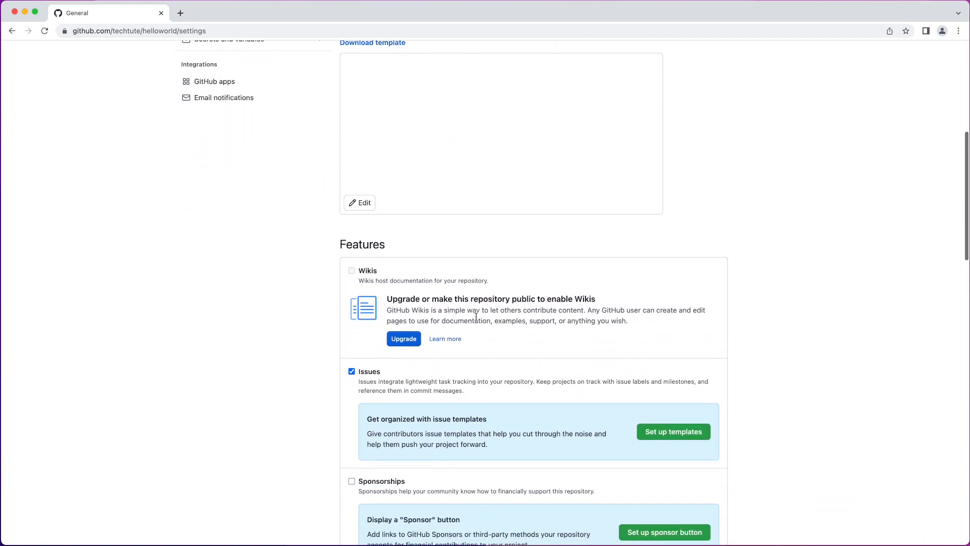
pyautogui.scroll(-3, 476, 317)
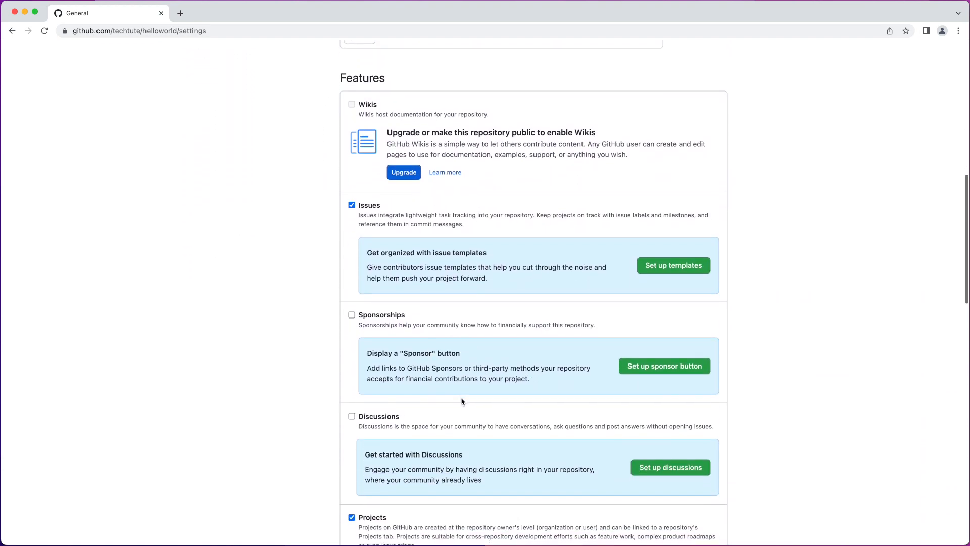
pyautogui.scroll(-6, 461, 401)
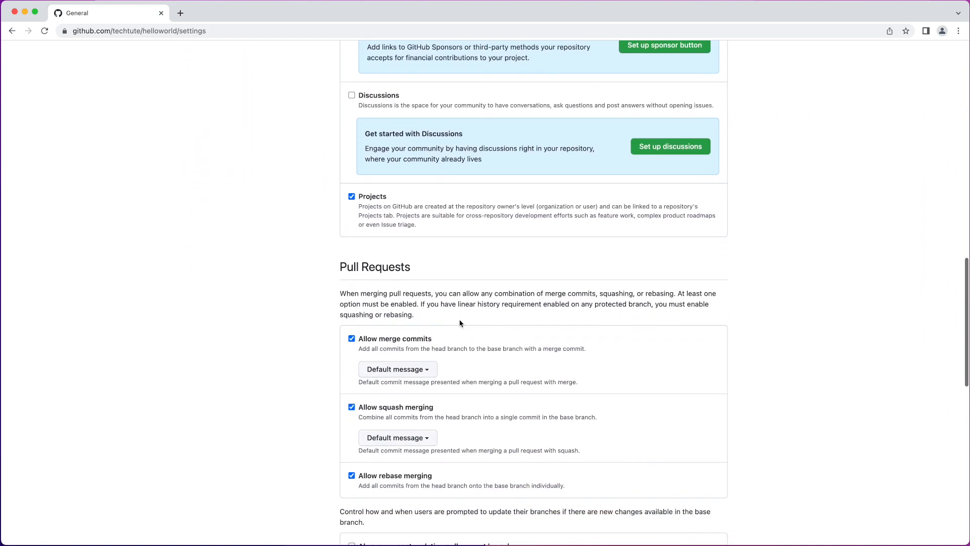
pyautogui.scroll(-7, 459, 323)
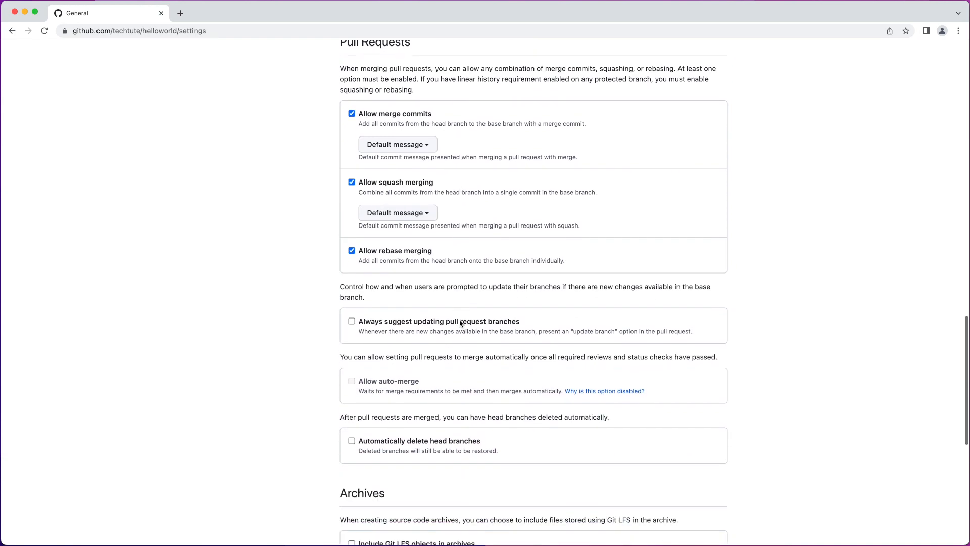
pyautogui.scroll(-5, 460, 324)
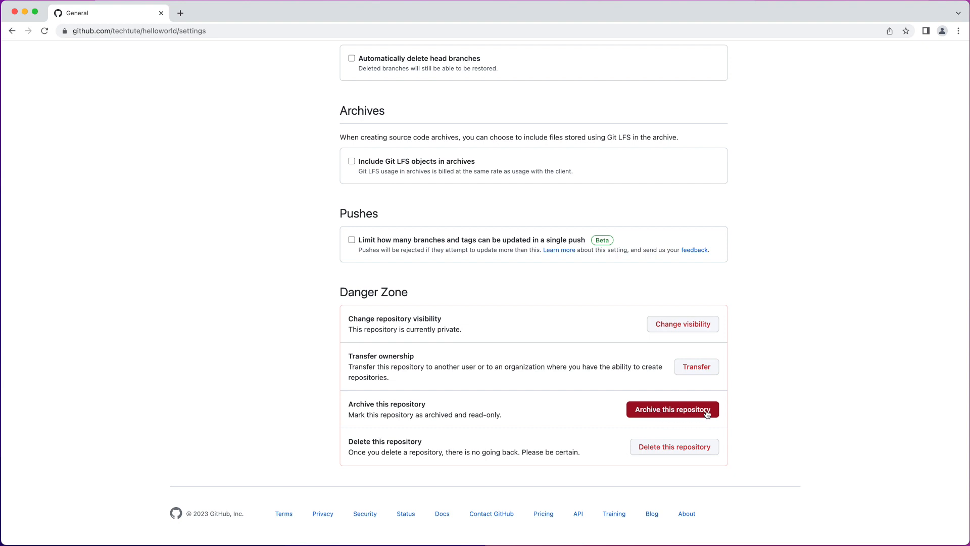
pyautogui.click(654, 447)
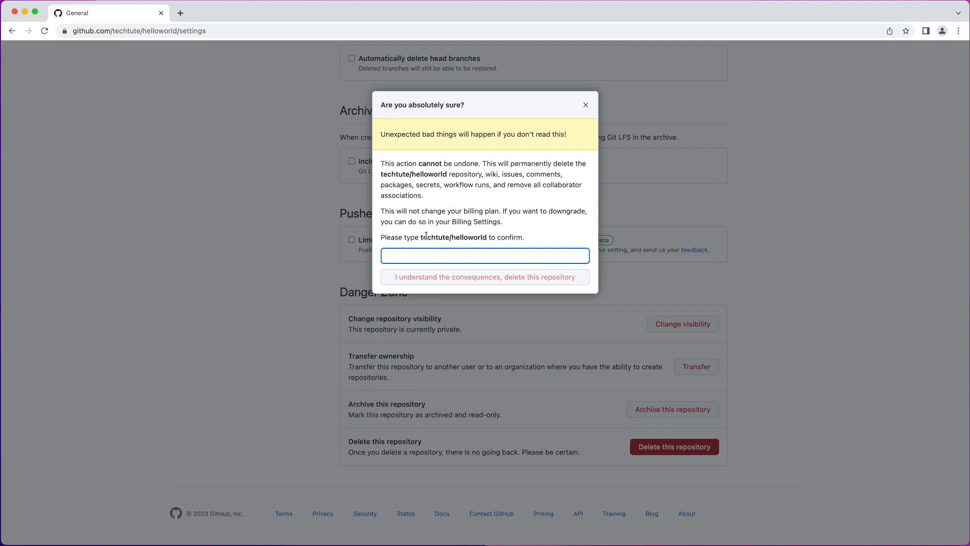
pyautogui.moveTo(421, 237); pyautogui.dragTo(487, 239)
pyautogui.press('super+c')
pyautogui.click(471, 254)
pyautogui.press('super+v')
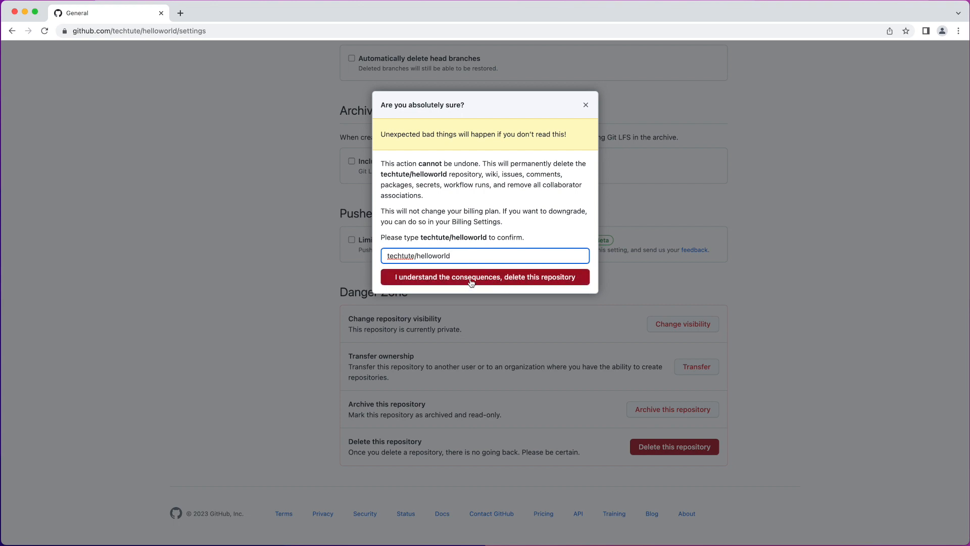
pyautogui.click(471, 279)
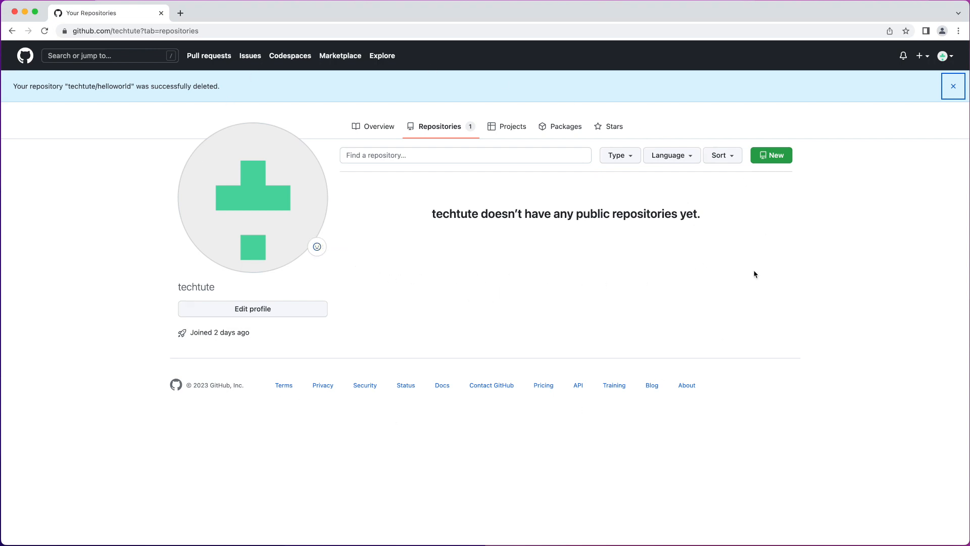
# Step: Check the deleted repositories in the account's repository settings for any that can be restored
pyautogui.click(944, 57)
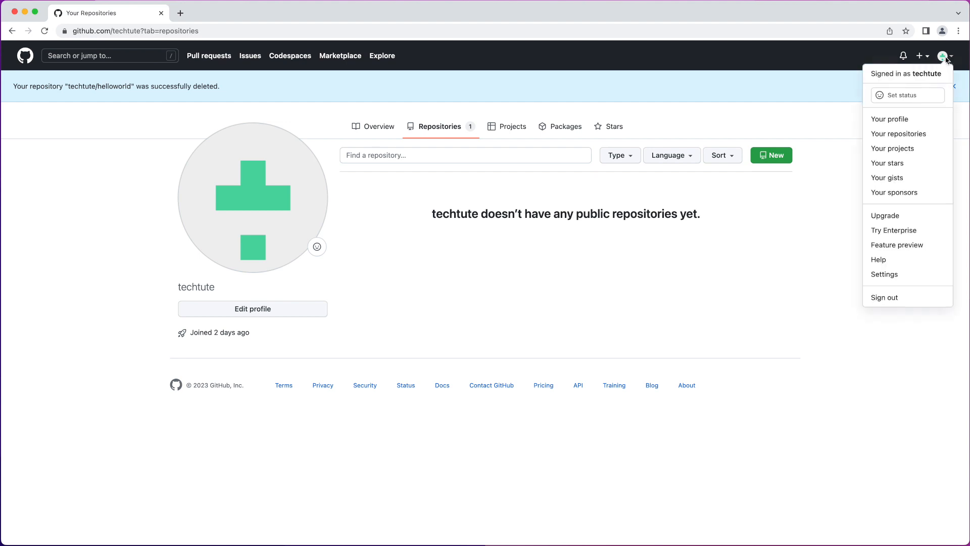
pyautogui.click(907, 276)
pyautogui.scroll(-3, 308, 424)
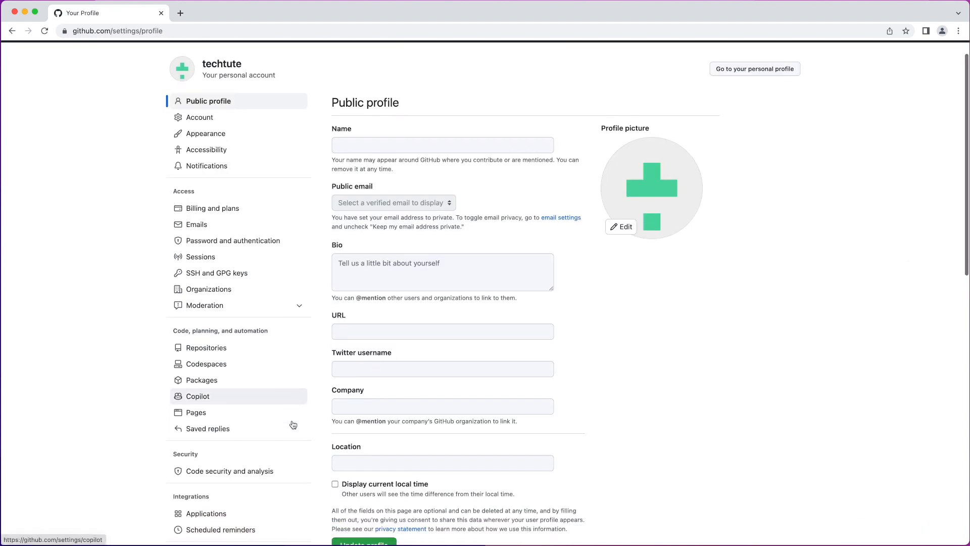
pyautogui.scroll(-1, 292, 424)
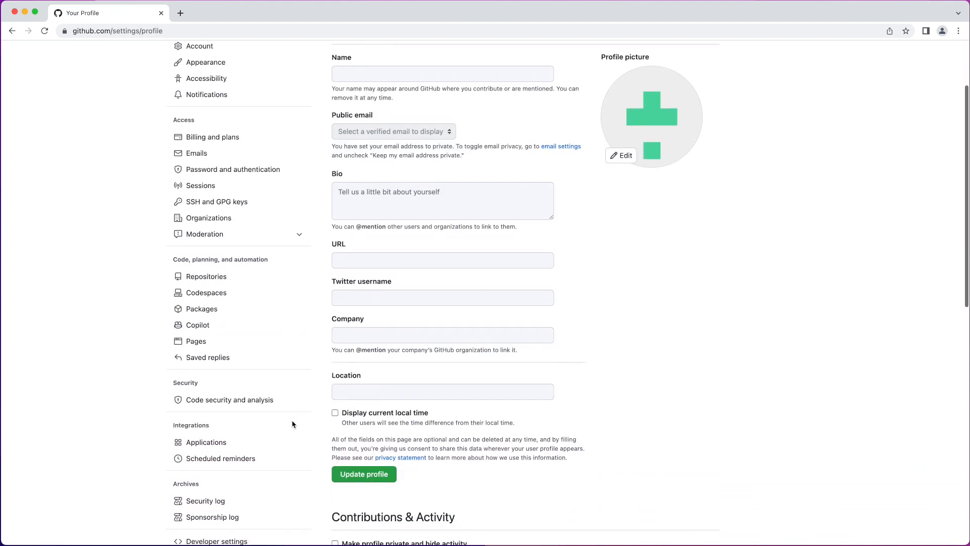
pyautogui.click(207, 282)
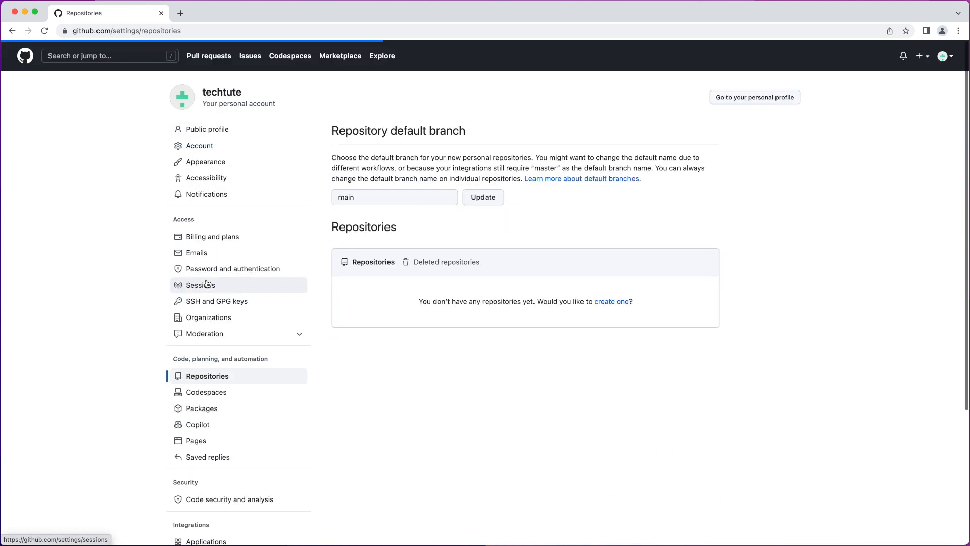
pyautogui.click(410, 265)
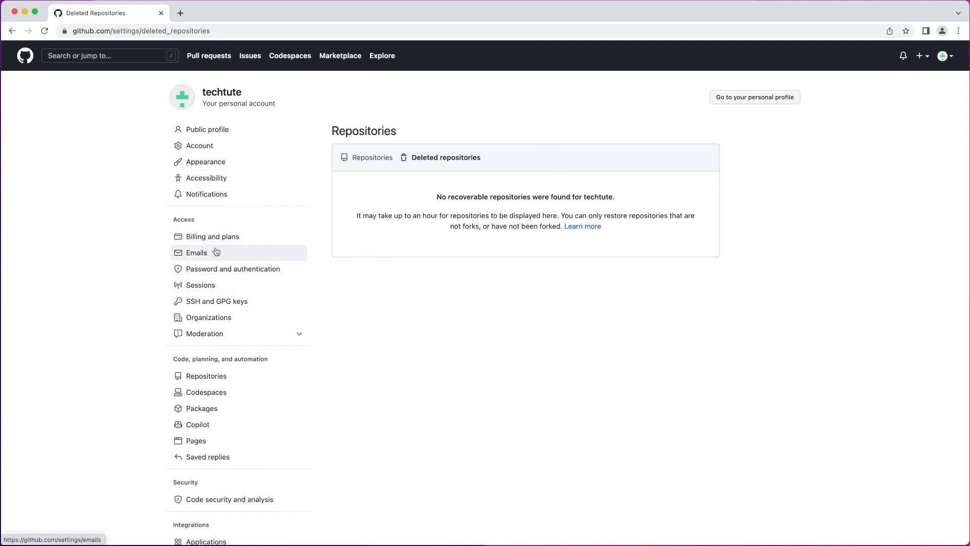
pyautogui.scroll(-1, 228, 246)
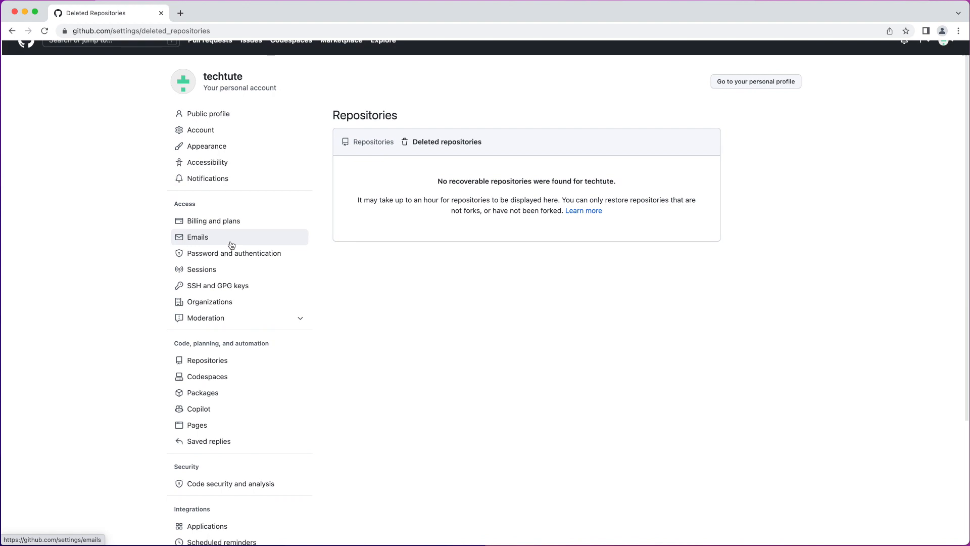
pyautogui.scroll(-1, 232, 245)
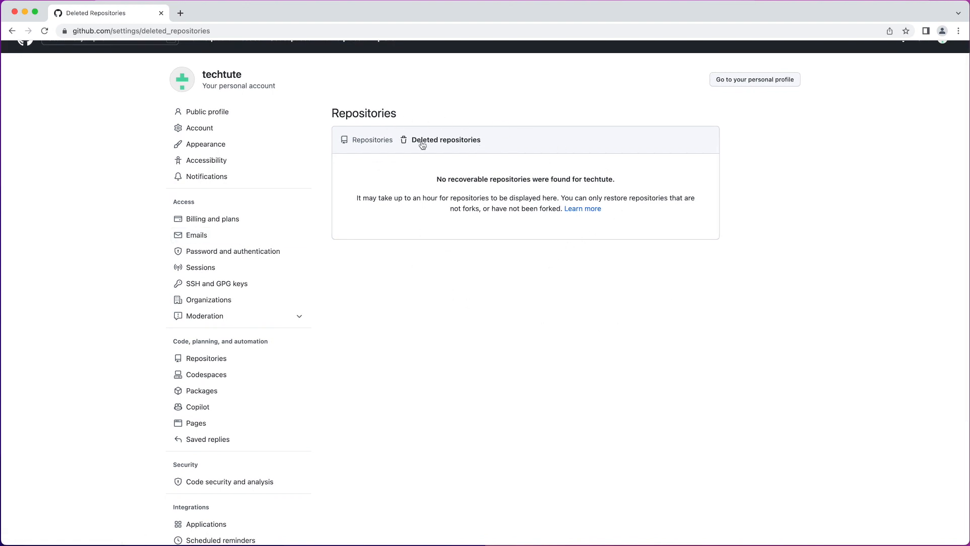
pyautogui.scroll(1, 398, 152)
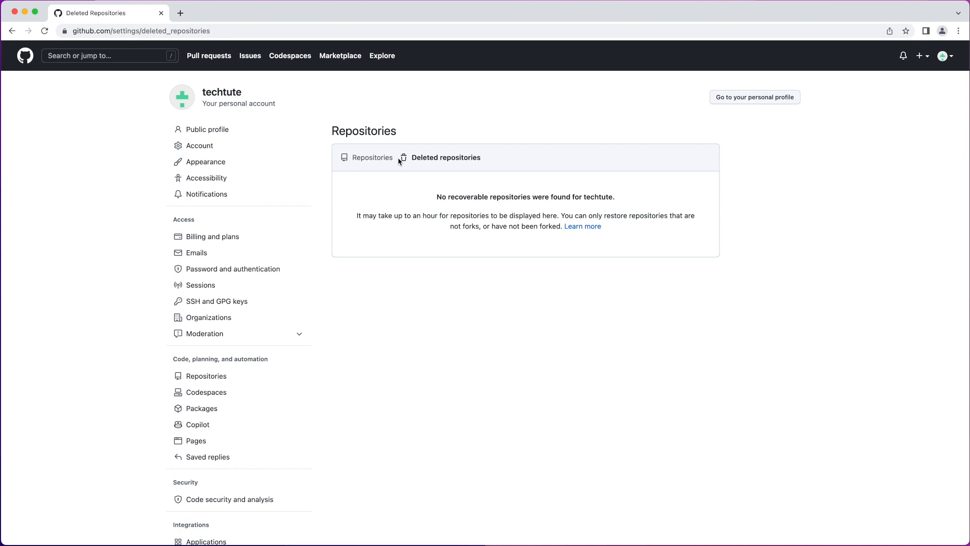